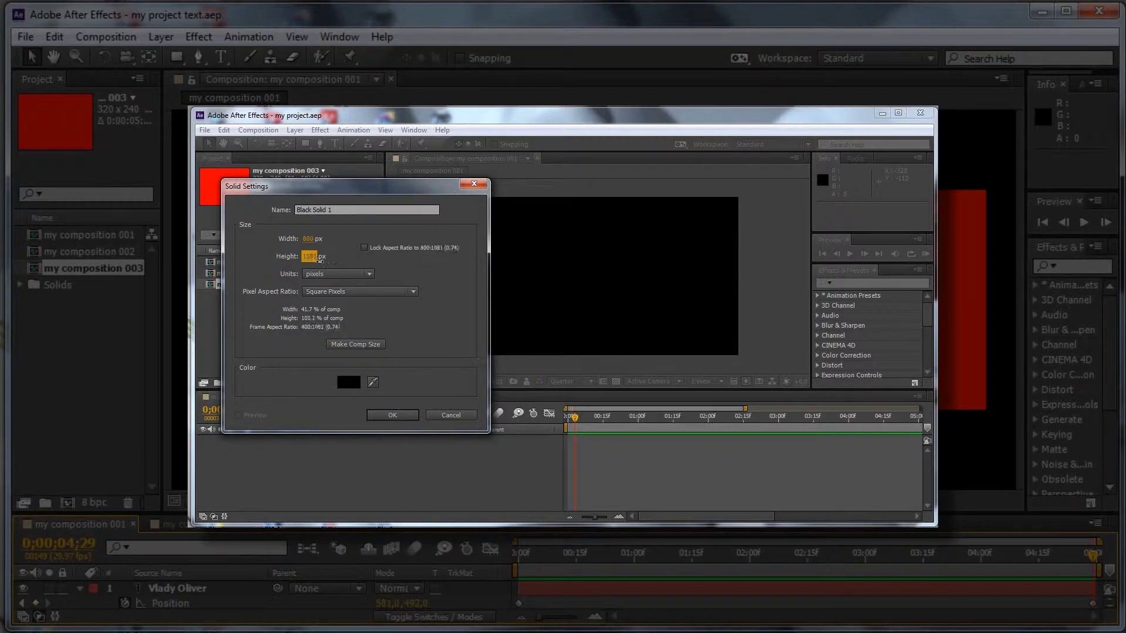
Step: Create the solid at 800 by 500 px by setting its height to 500
left_click(325, 258)
type("500")
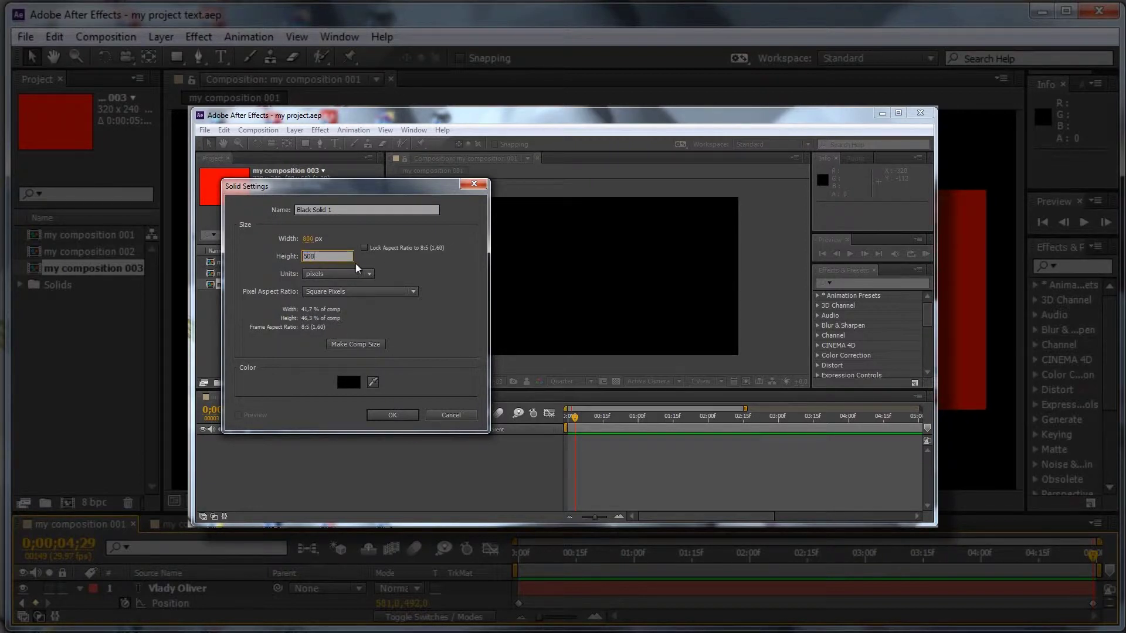
left_click(392, 416)
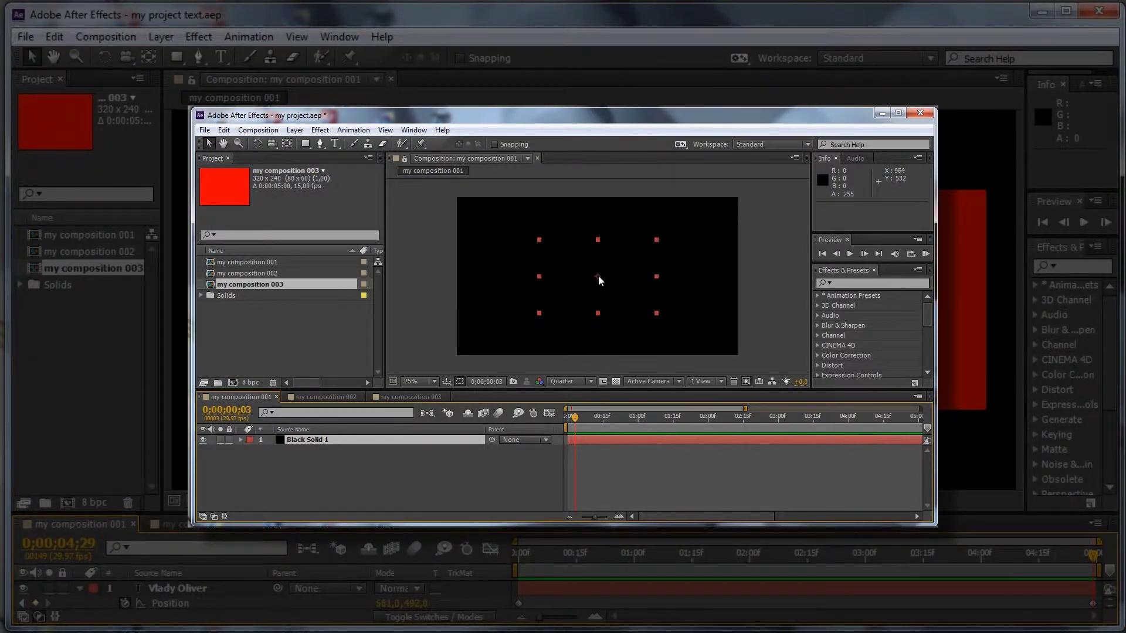
Step: Recolour the solid red through its Solid Settings, making it Red Solid 1
left_click(294, 129)
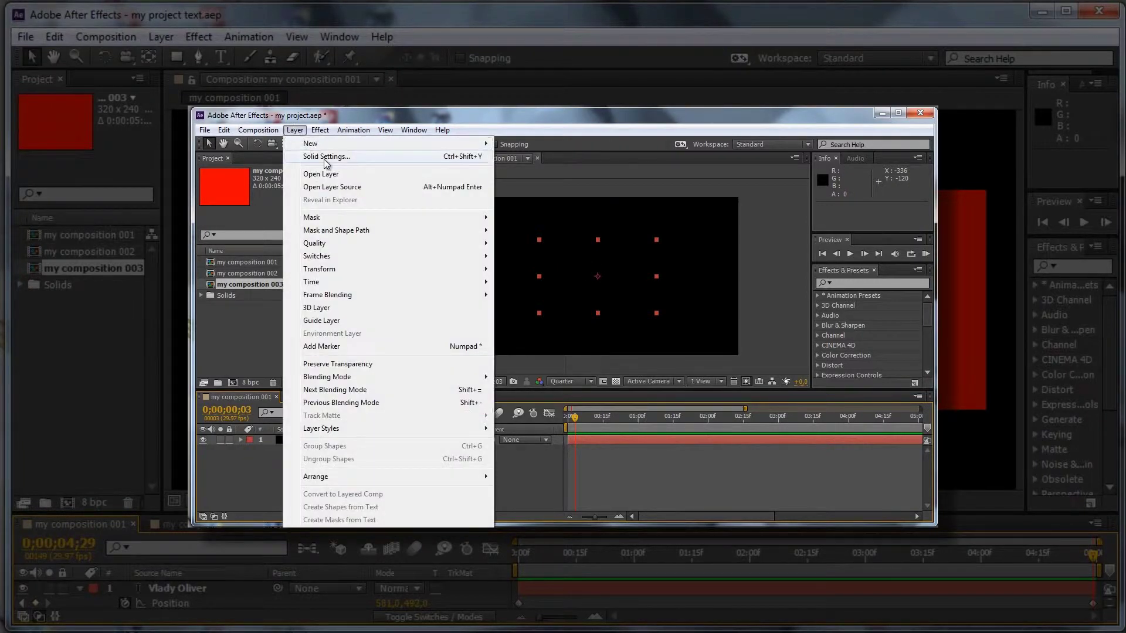
left_click(321, 156)
left_click(566, 382)
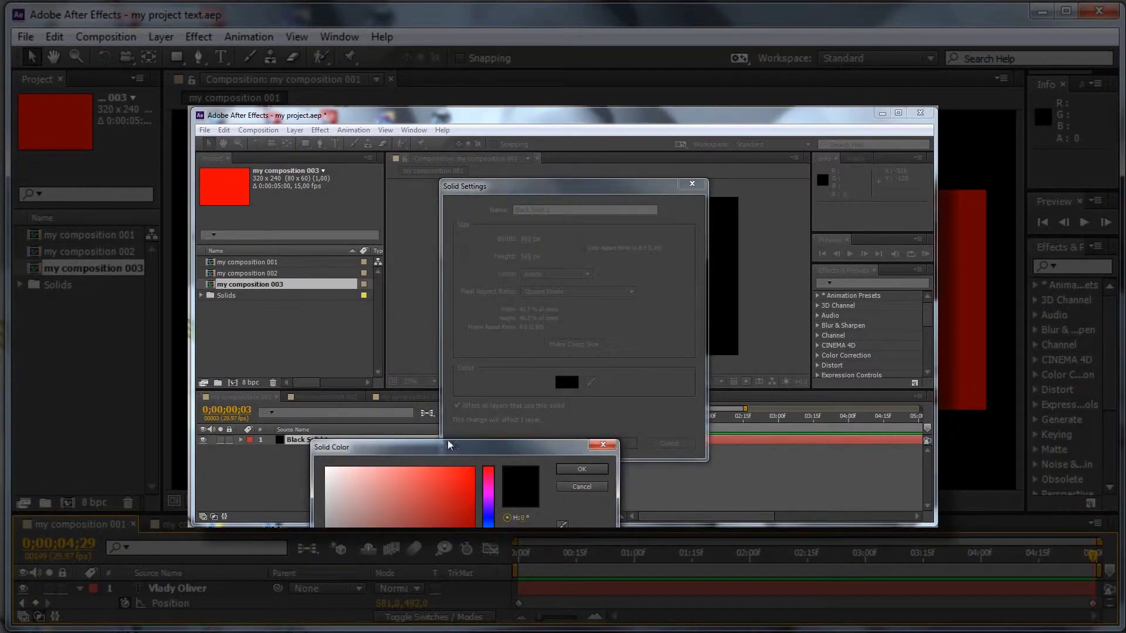
left_click(577, 467)
left_click(626, 444)
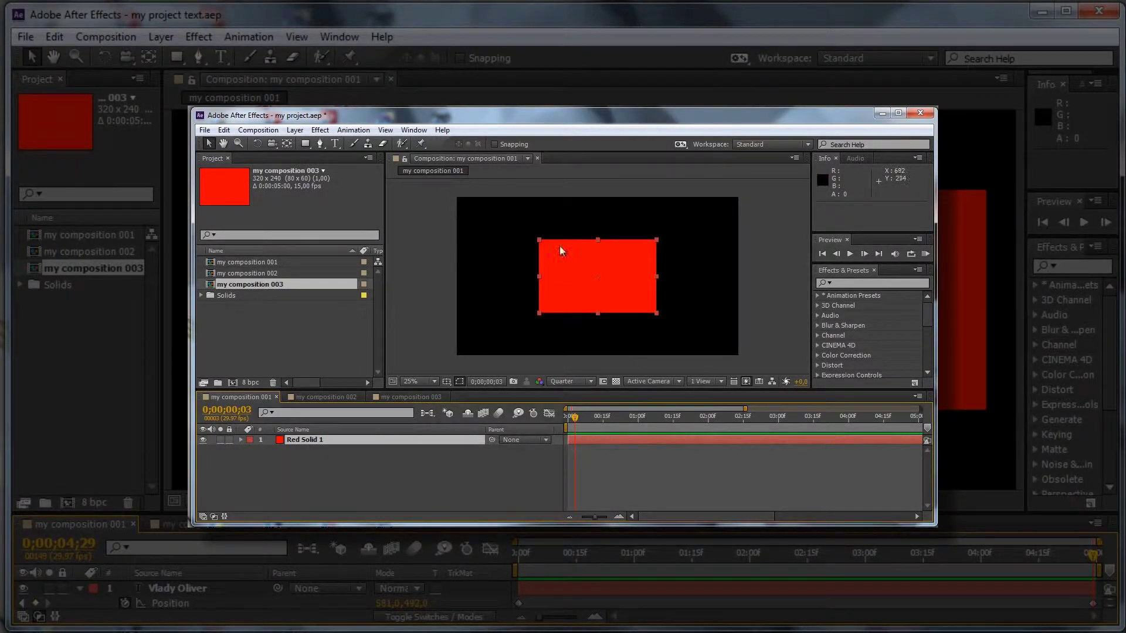
key("minus")
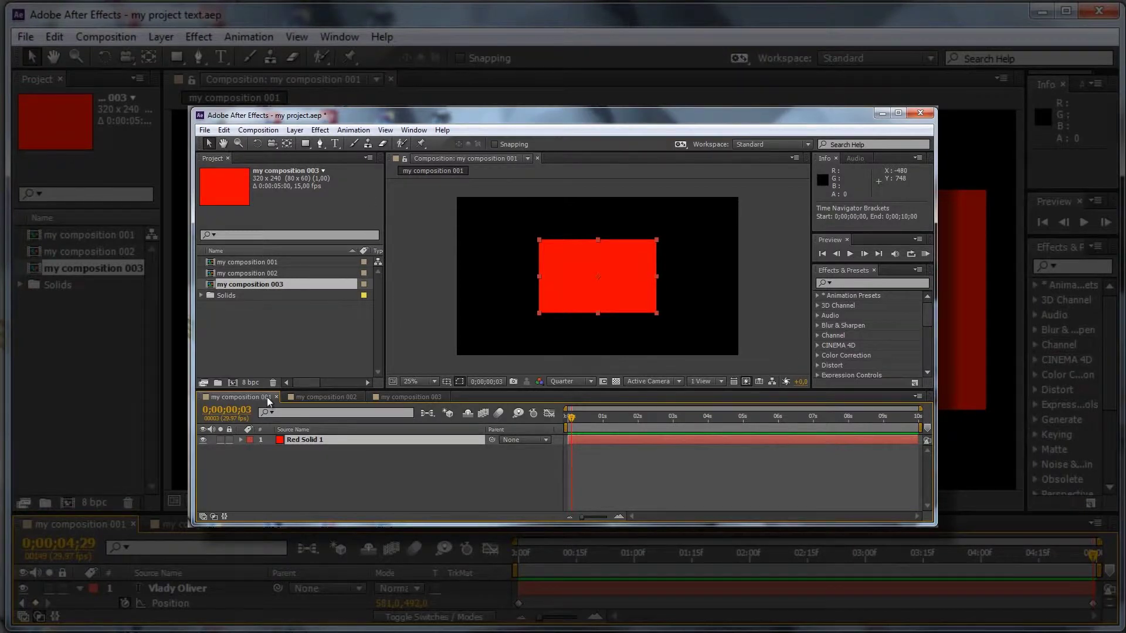
Step: Set the composition duration to 0;00;05;00 and bring the time indicator back near the start
left_click(264, 131)
left_click(314, 157)
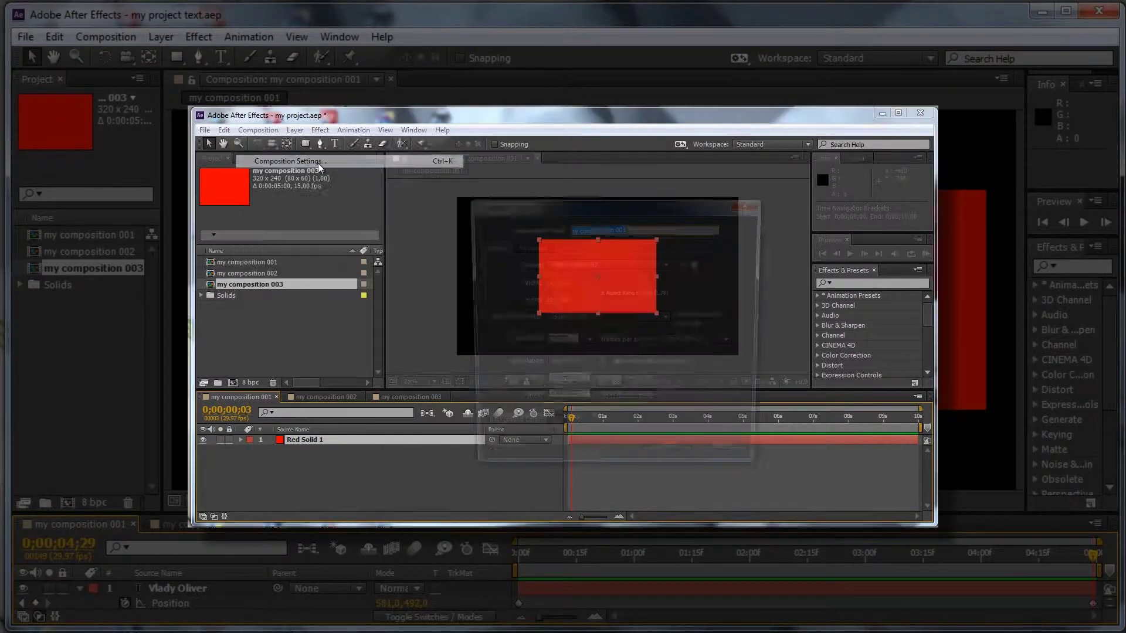
left_click(566, 403)
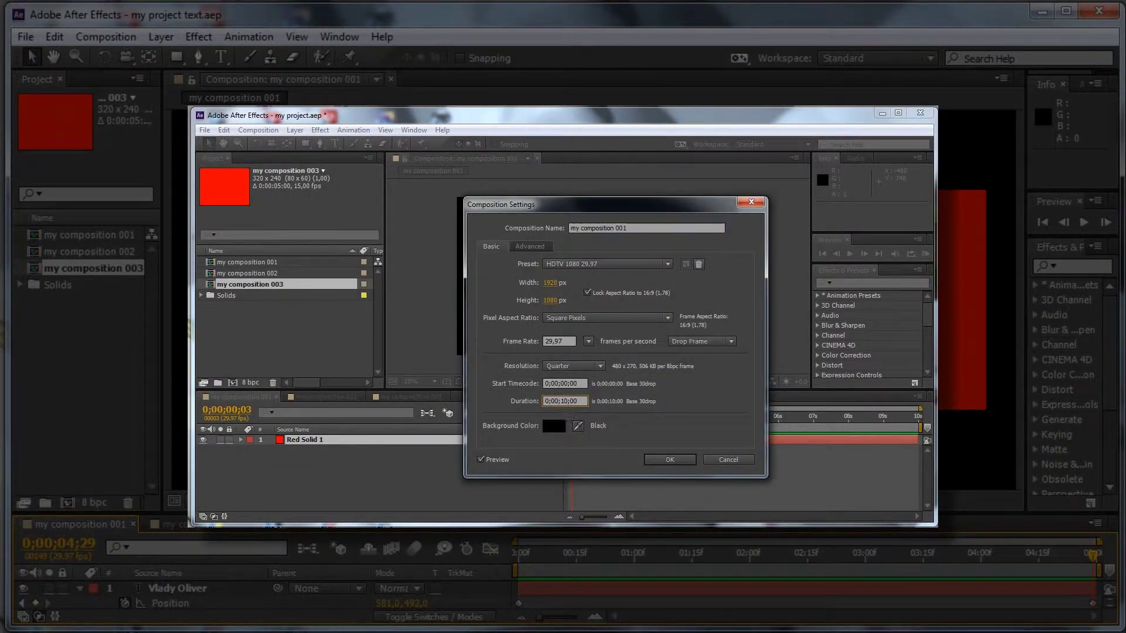
type("500")
left_click(670, 460)
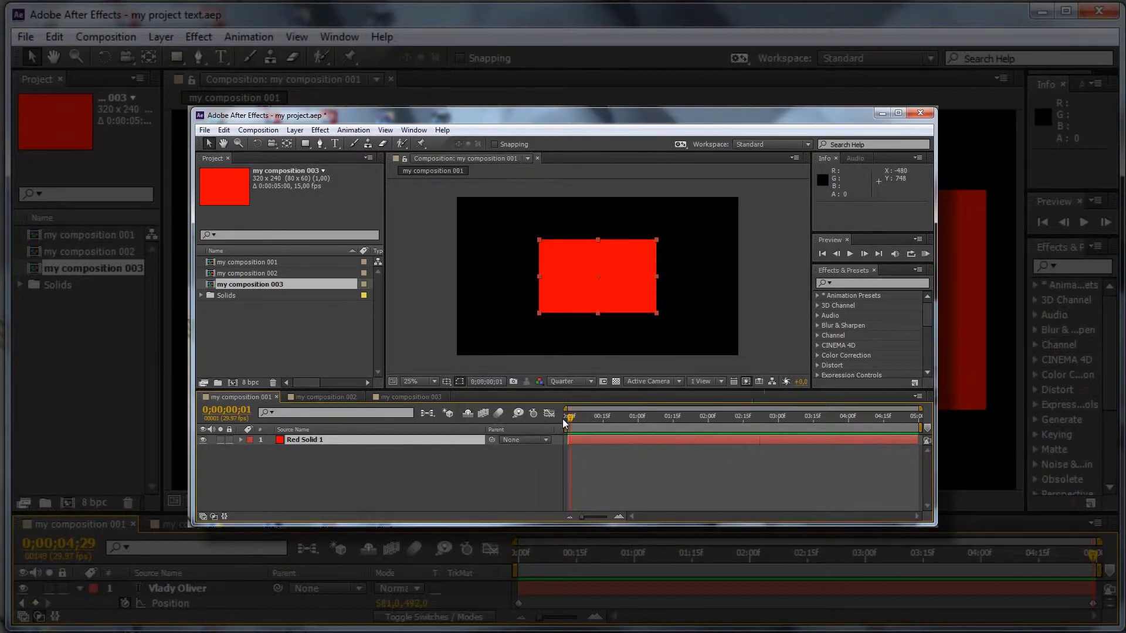
left_click_drag(885, 419, 621, 420)
left_click(335, 144)
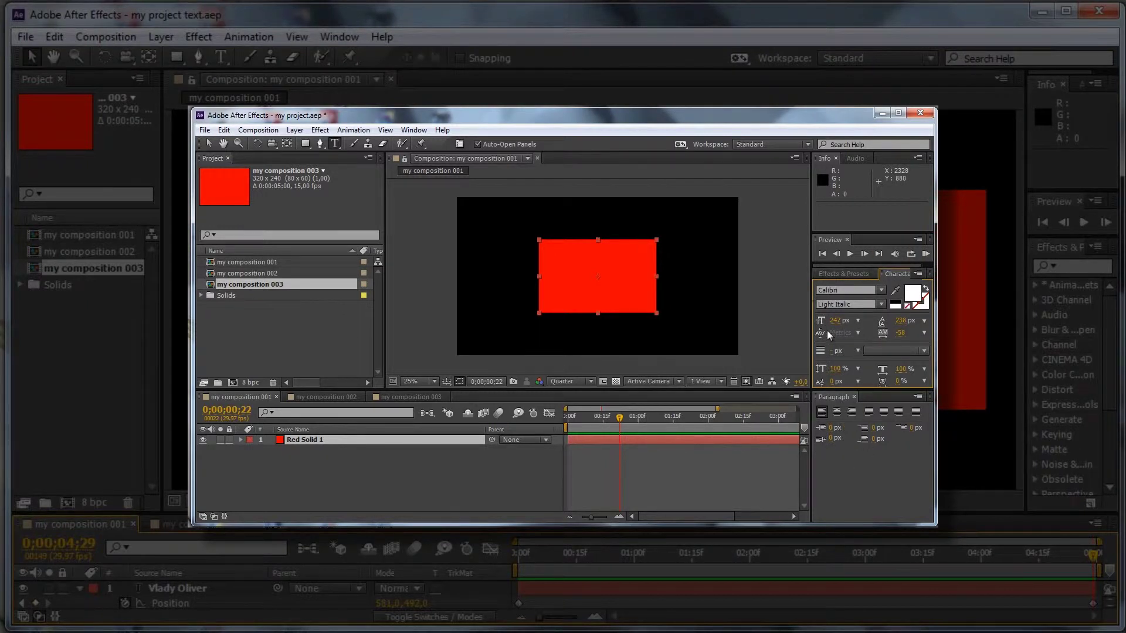
left_click(547, 252)
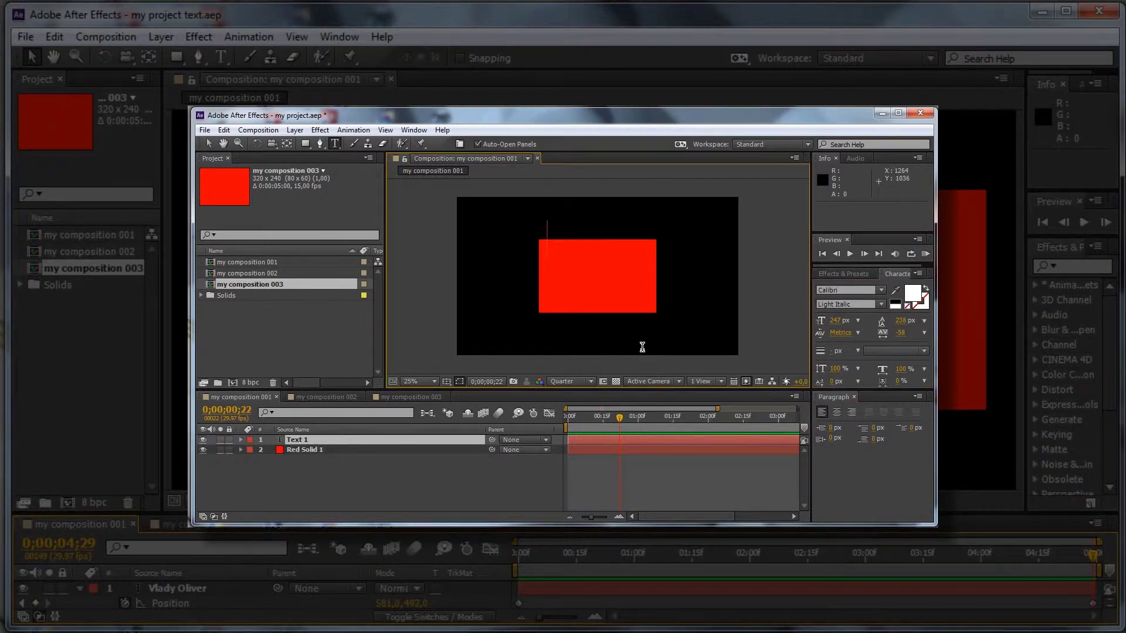
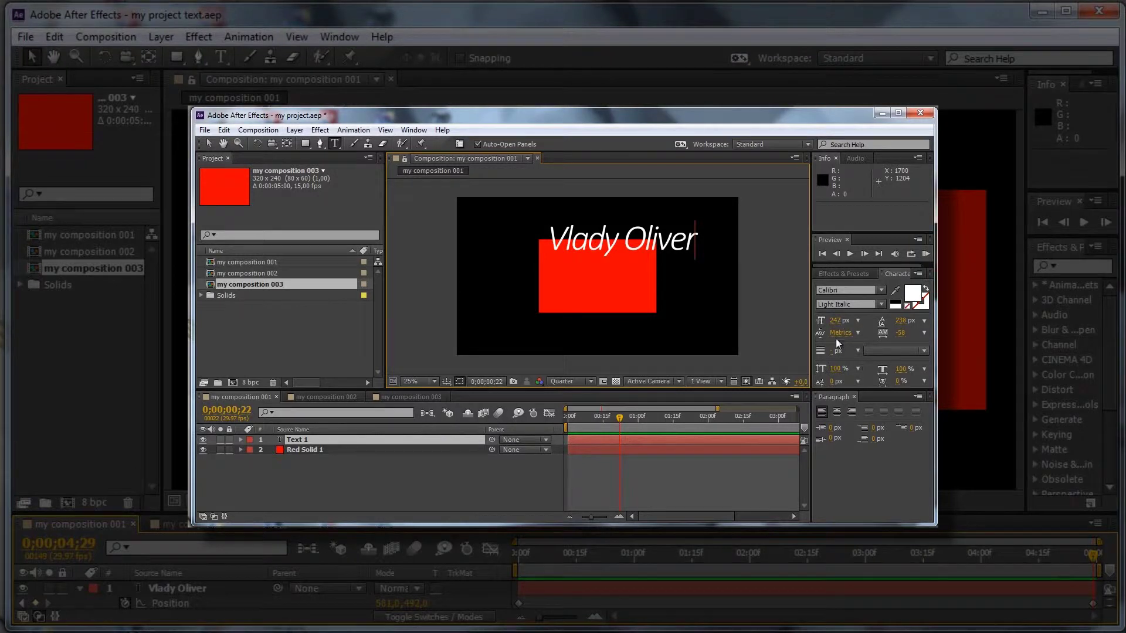
Step: Try Cambria Math in the font list, then dismiss it and finish editing the text
left_click(876, 290)
left_click(868, 327)
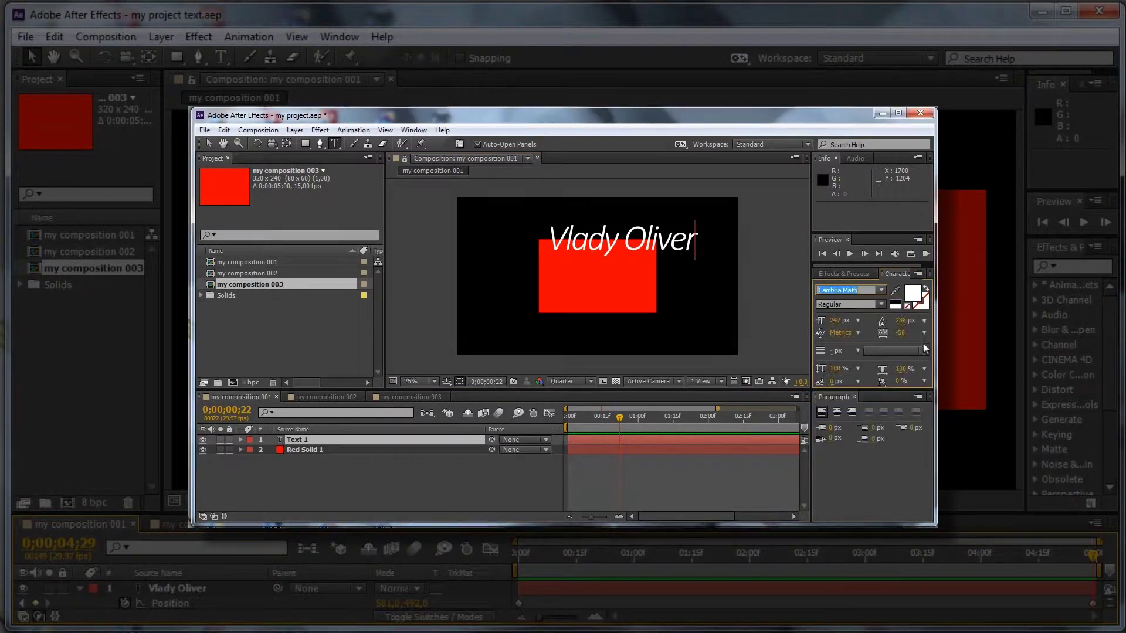
left_click(881, 289)
left_click_drag(925, 346, 921, 317)
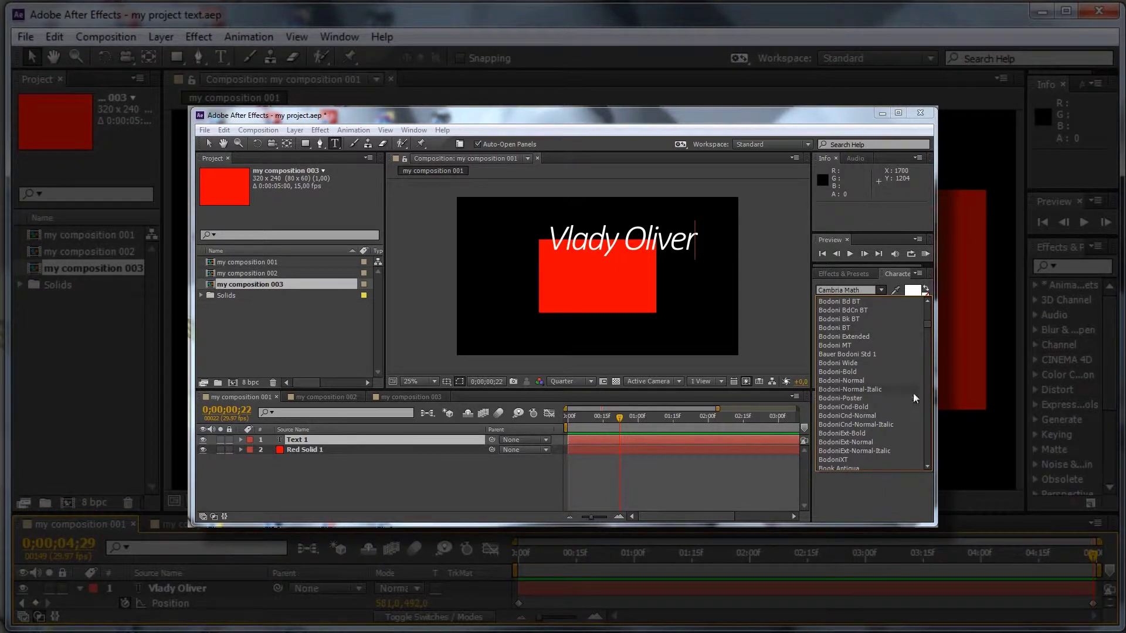
left_click(893, 272)
key("ctrl+a")
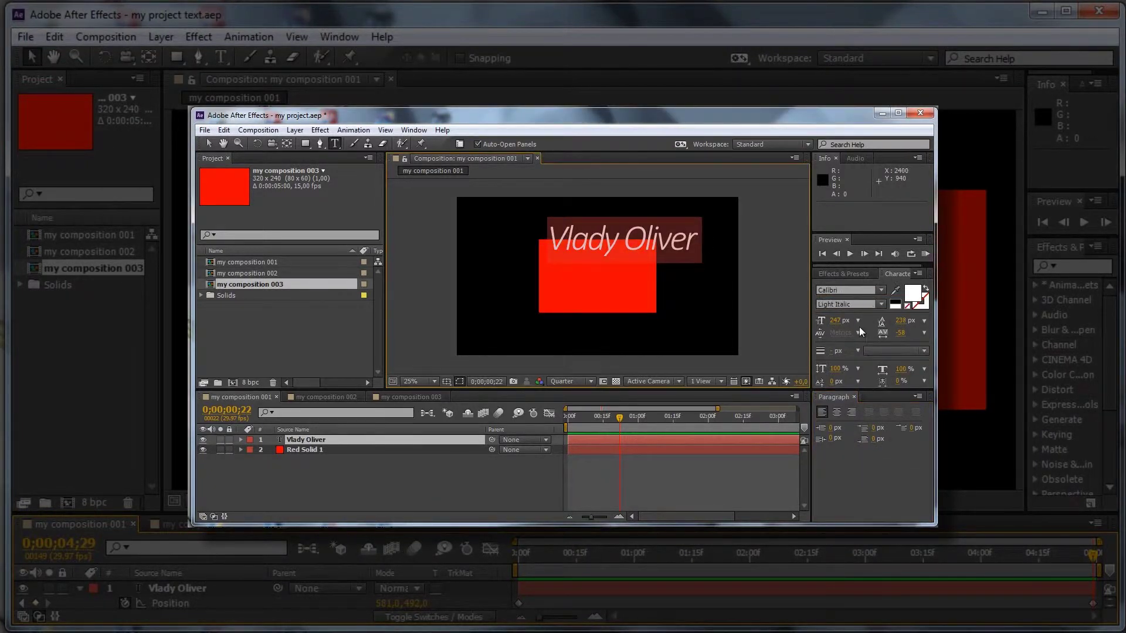
key("KP_Enter")
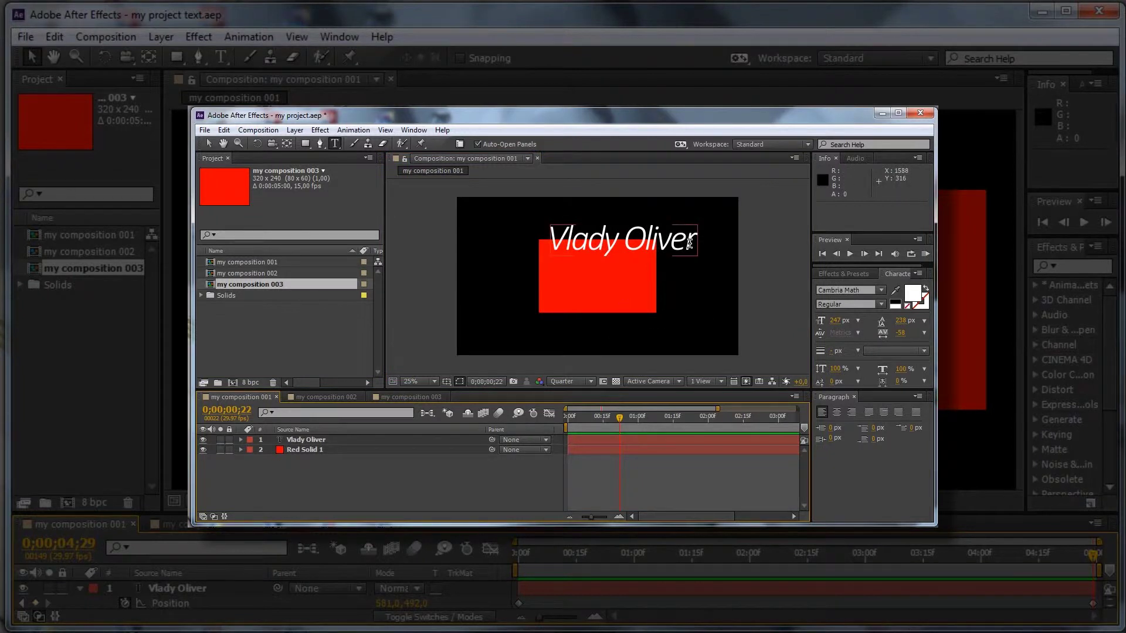
Step: Shrink the font size, set tracking to -48, undo a font change, and centre-align the text
left_click_drag(847, 321, 815, 341)
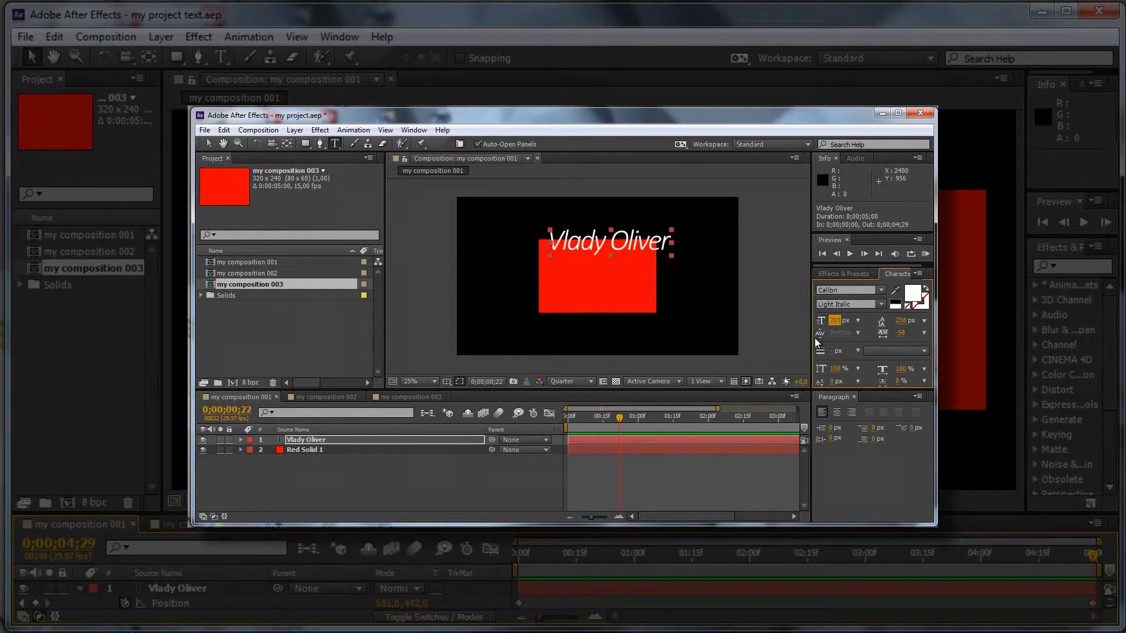
mouse_move(899, 331)
left_mouse_down()
mouse_move(926, 335)
mouse_move(903, 333)
mouse_move(914, 337)
left_mouse_up()
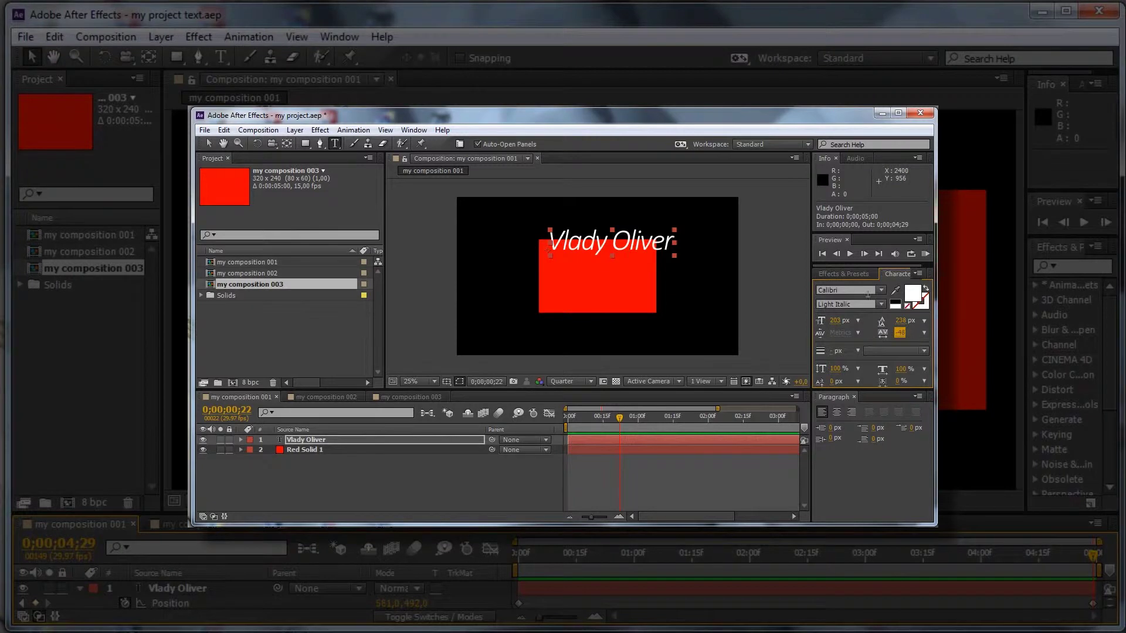
left_click(880, 290)
left_click(853, 319)
key("ctrl+z")
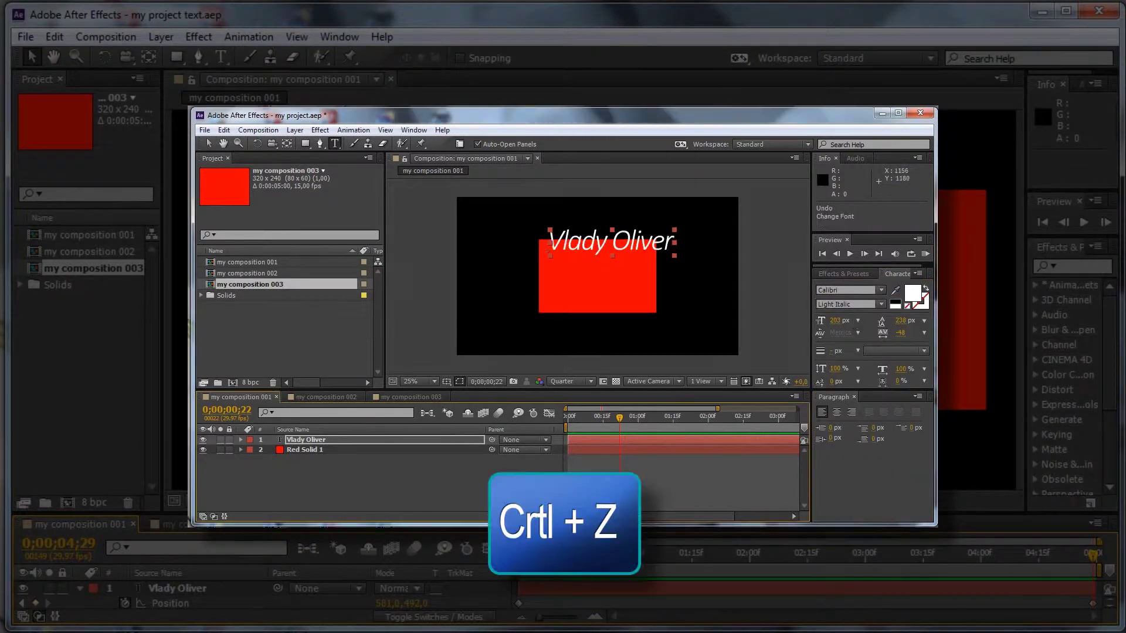
left_click(837, 412)
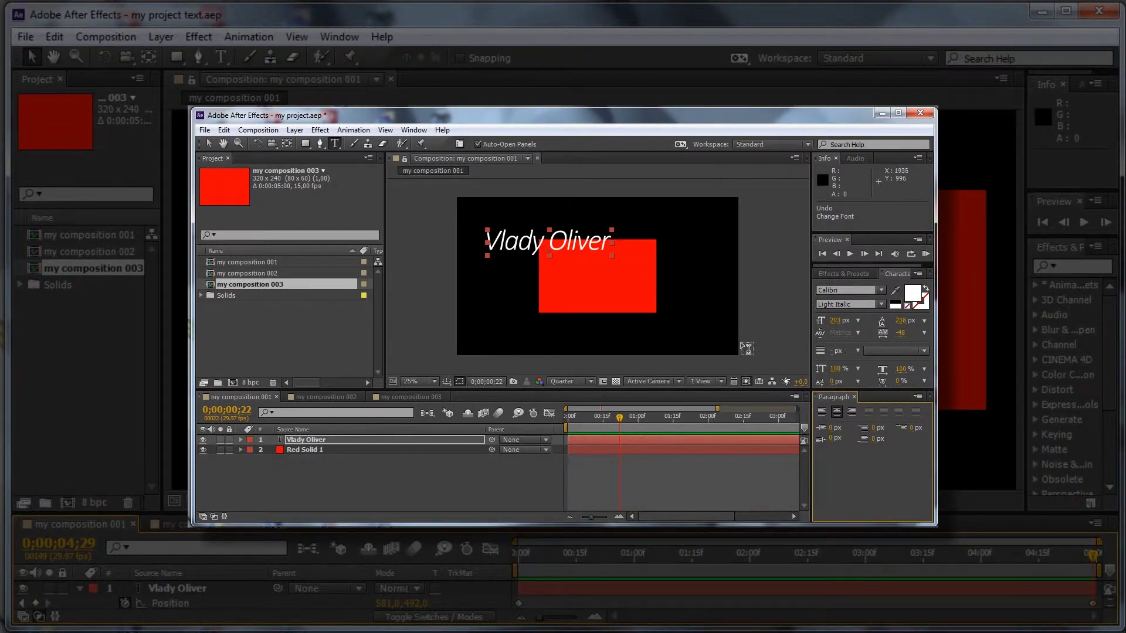
left_click(301, 441)
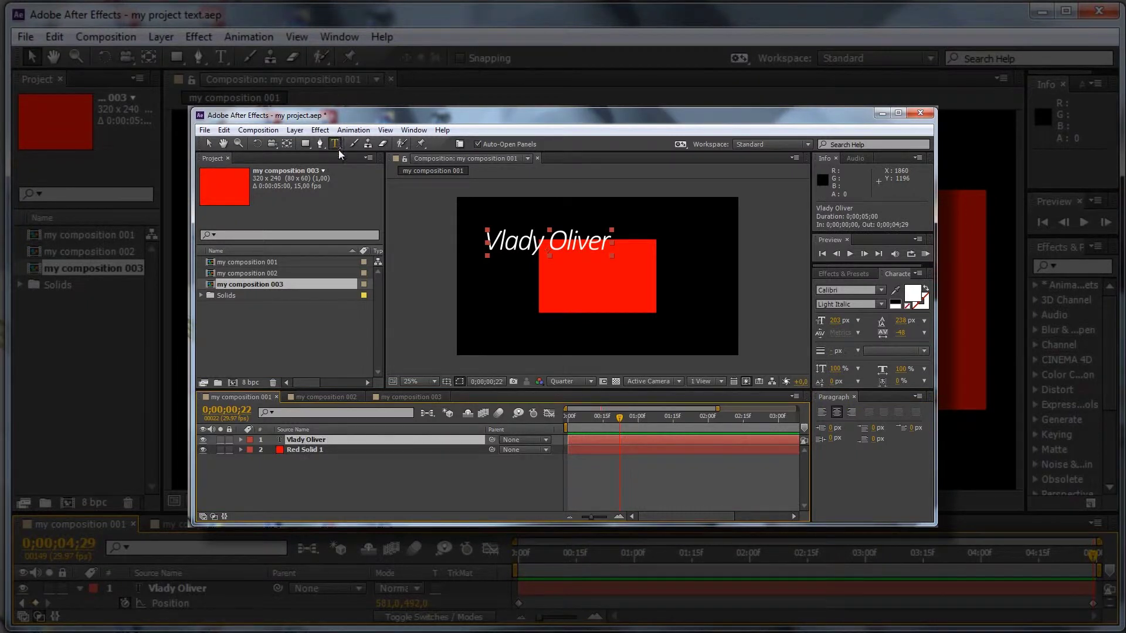
left_click(207, 143)
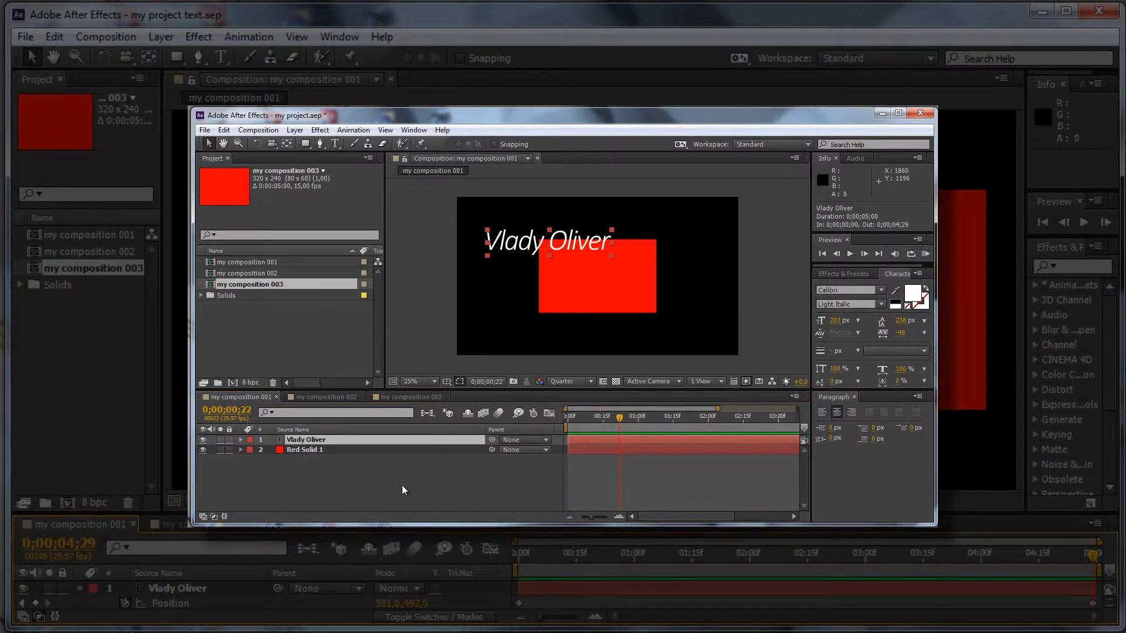
Step: Move the text onto the red solid and reset the Standard workspace layout
left_click_drag(582, 246, 668, 267)
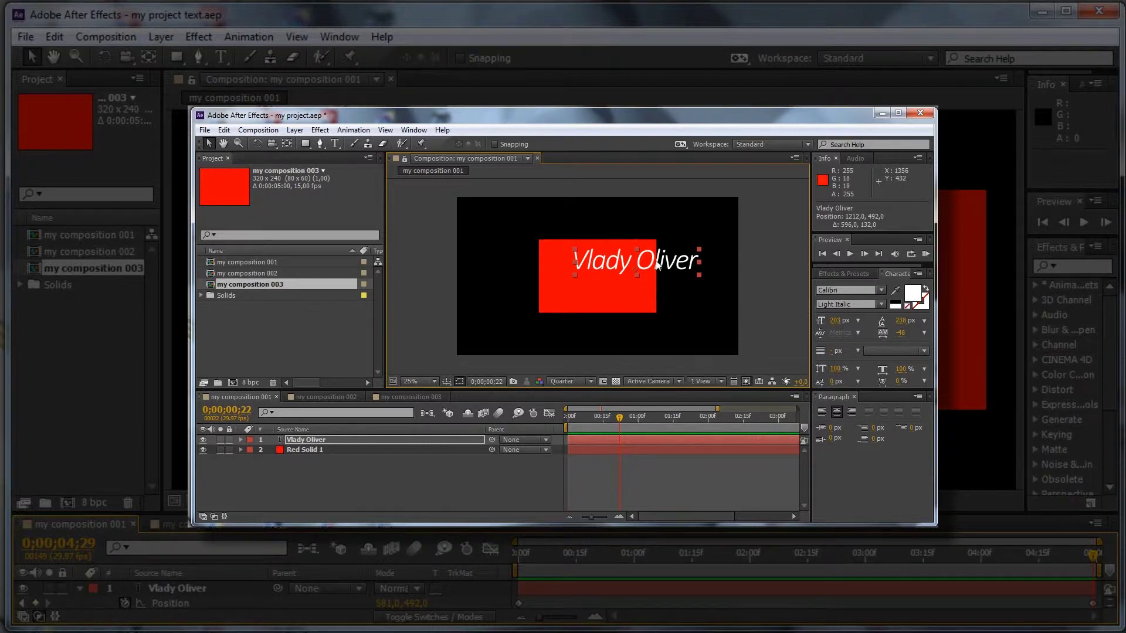
left_click(853, 396)
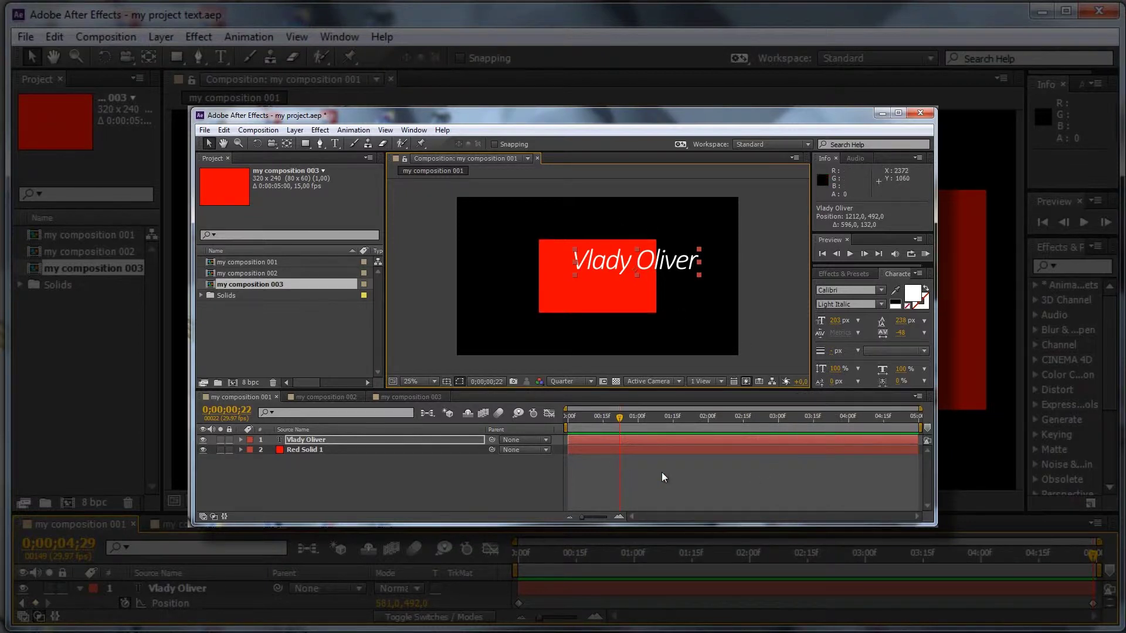
left_click(774, 144)
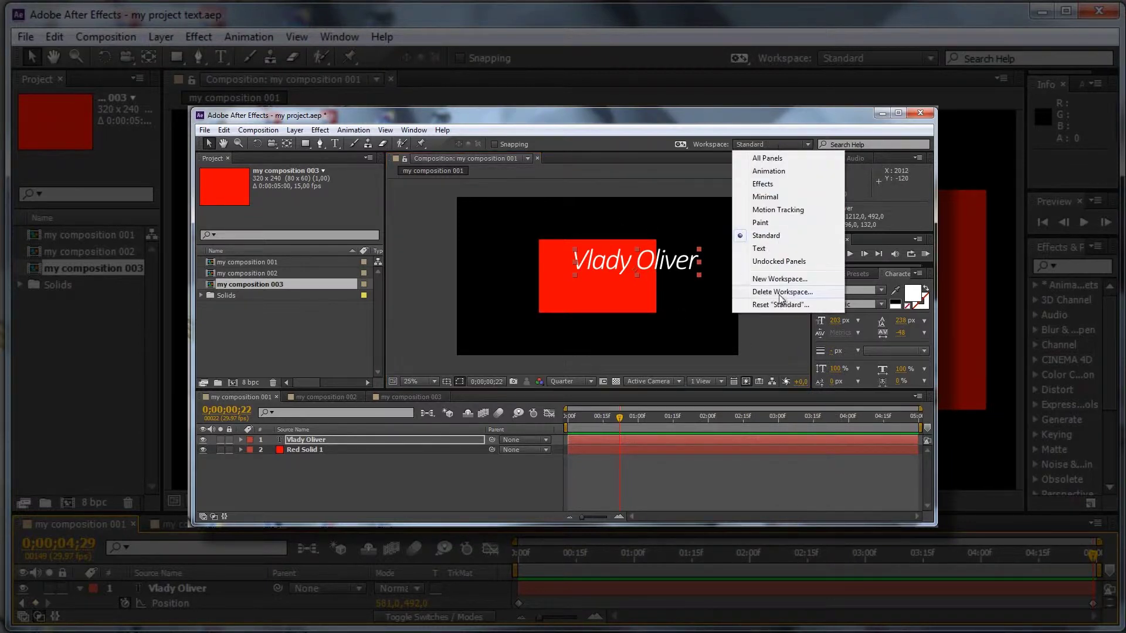
left_click(782, 303)
left_click(598, 346)
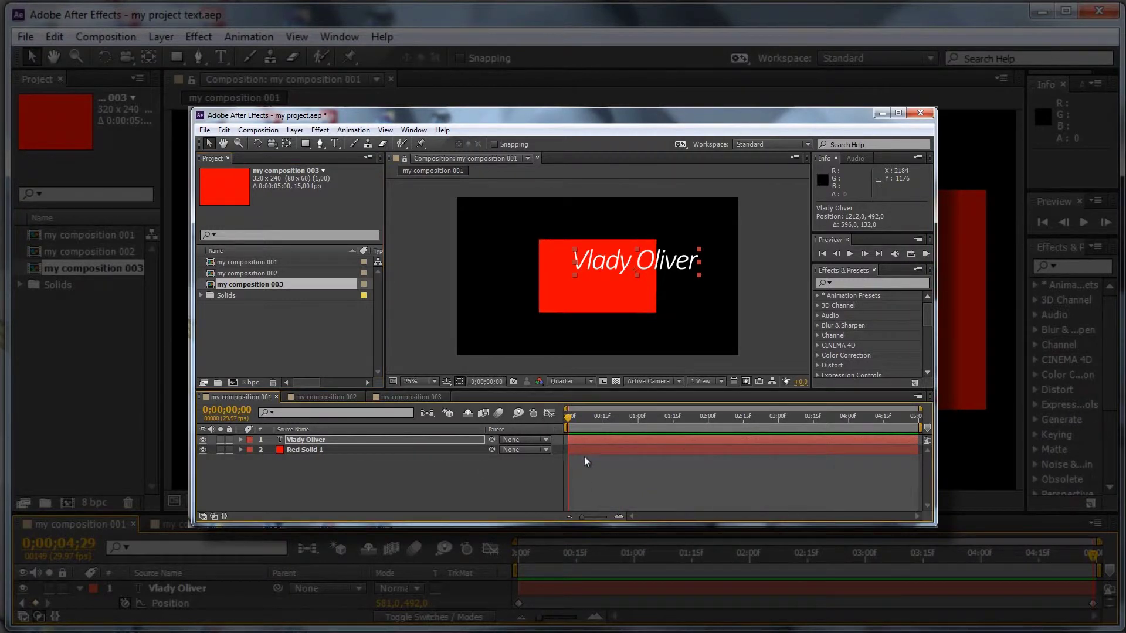
left_click(311, 439)
key("p")
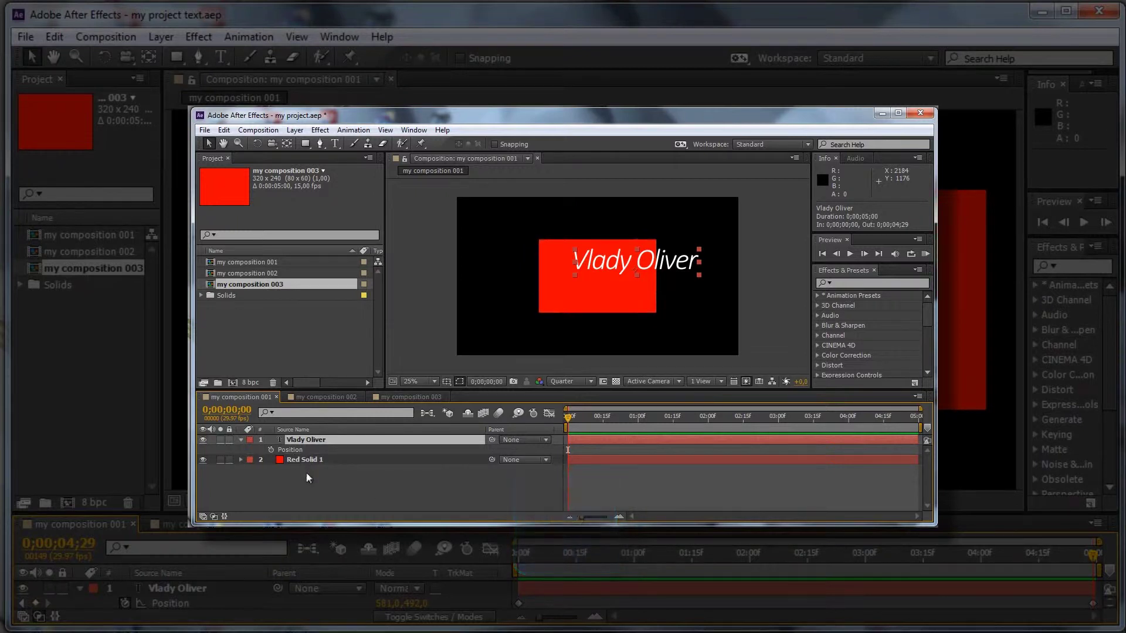
left_click(271, 450)
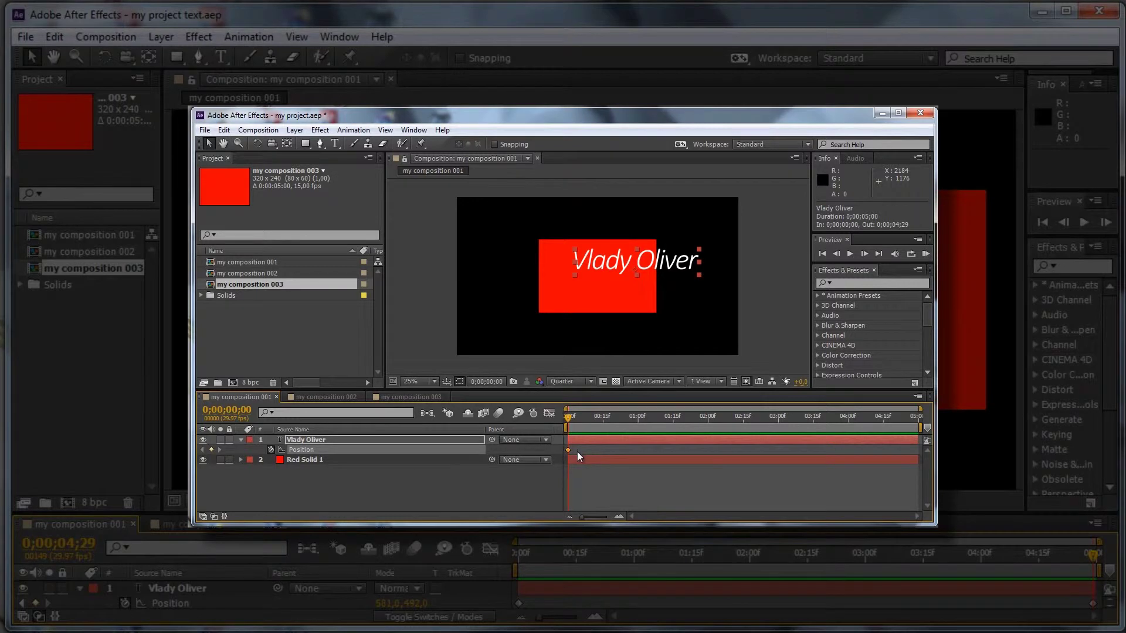
left_click_drag(570, 418, 916, 418)
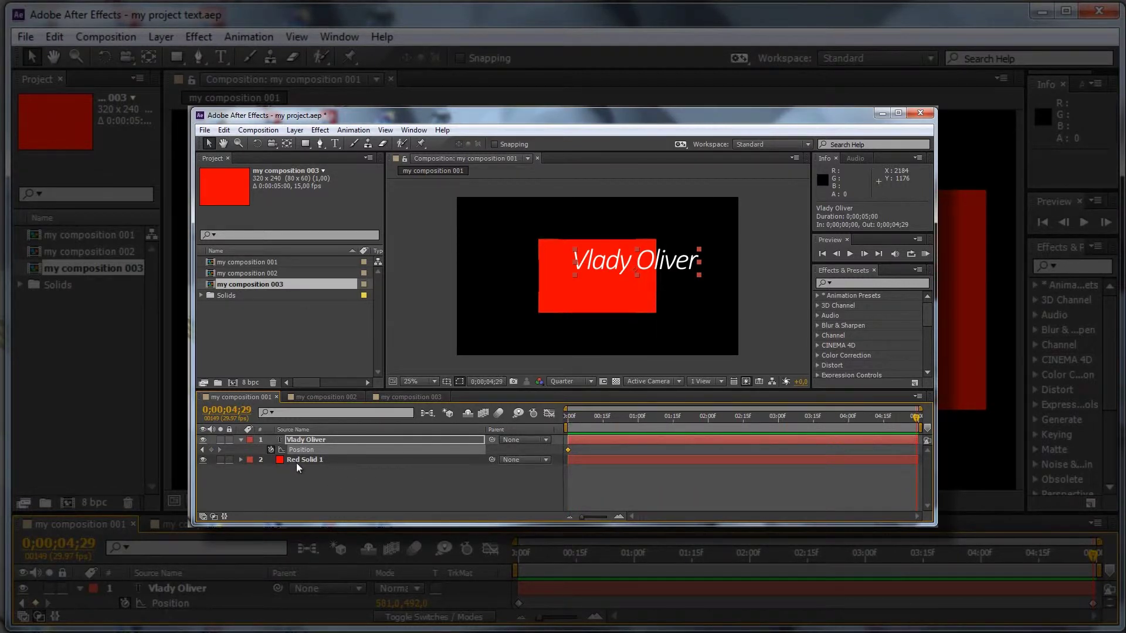
Step: Set the text's end position to 581,492 at 4;29 so it slides left
left_click(213, 516)
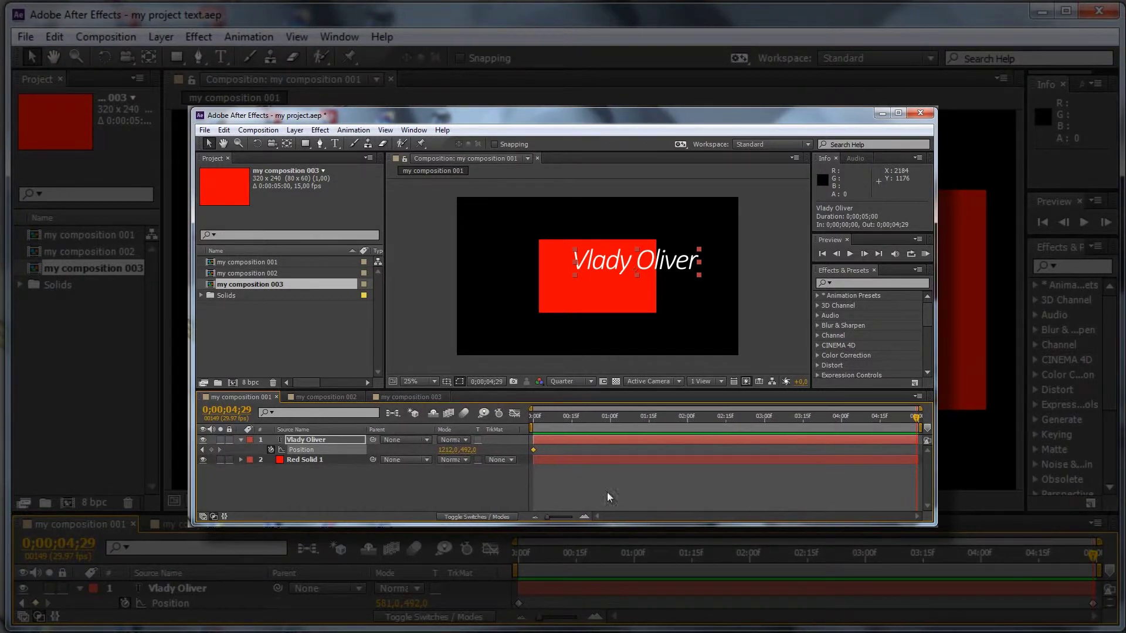
left_click_drag(447, 450, 374, 450)
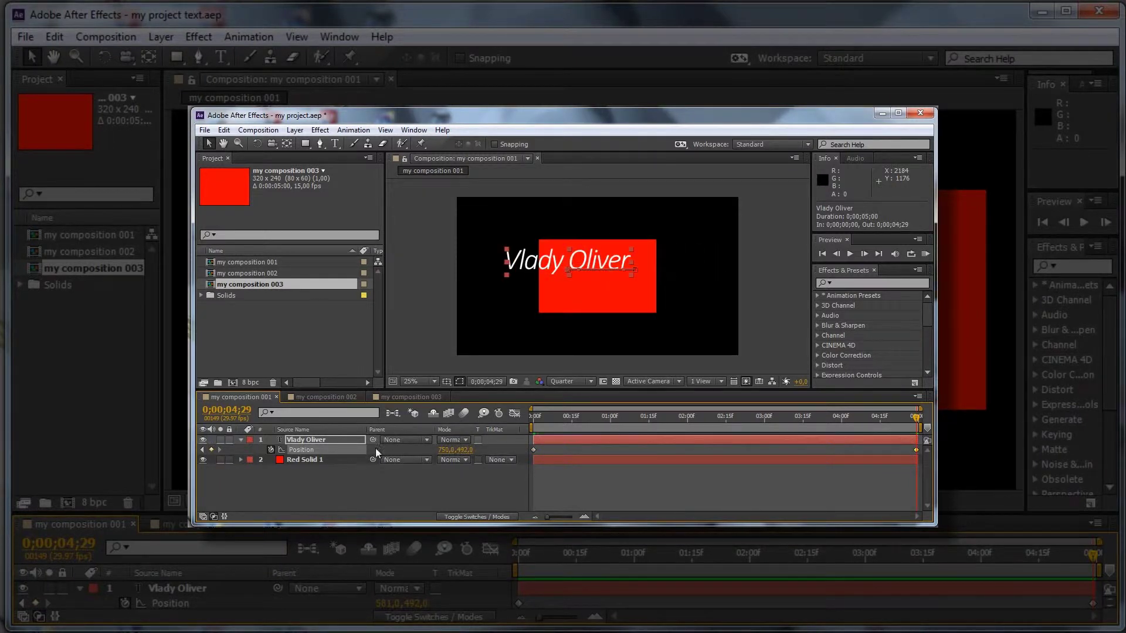
left_click_drag(451, 450, 352, 452)
left_click_drag(917, 418, 413, 452)
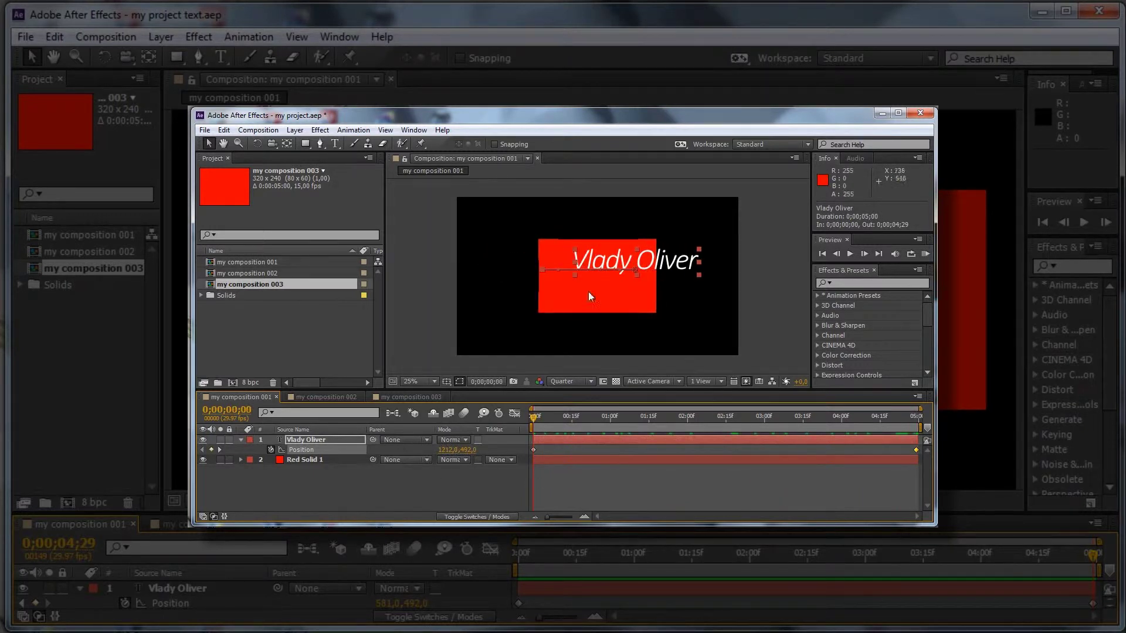
key("End")
key("Home")
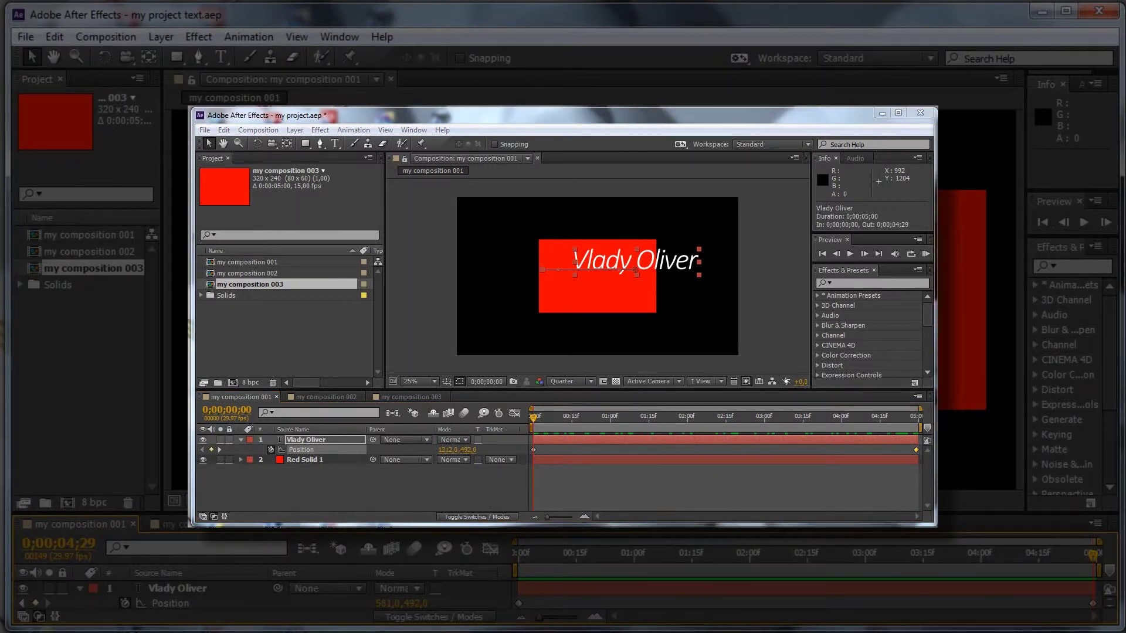
left_click(305, 461)
key("p")
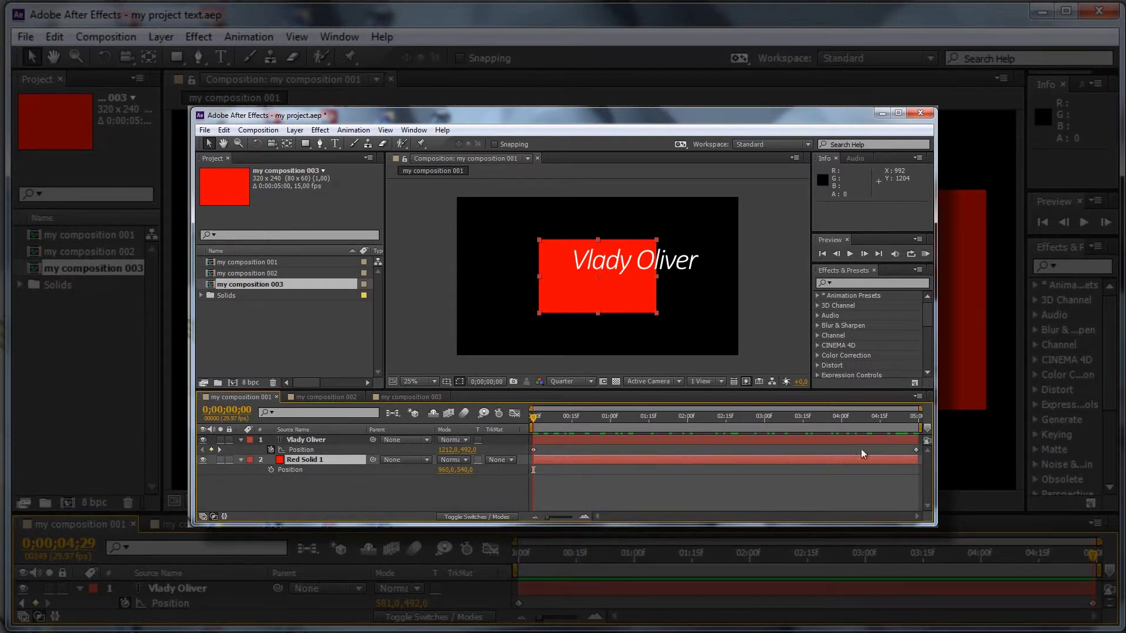
Step: Keyframe Red Solid 1's Position at the start and end, then preview the animation
left_click(272, 470)
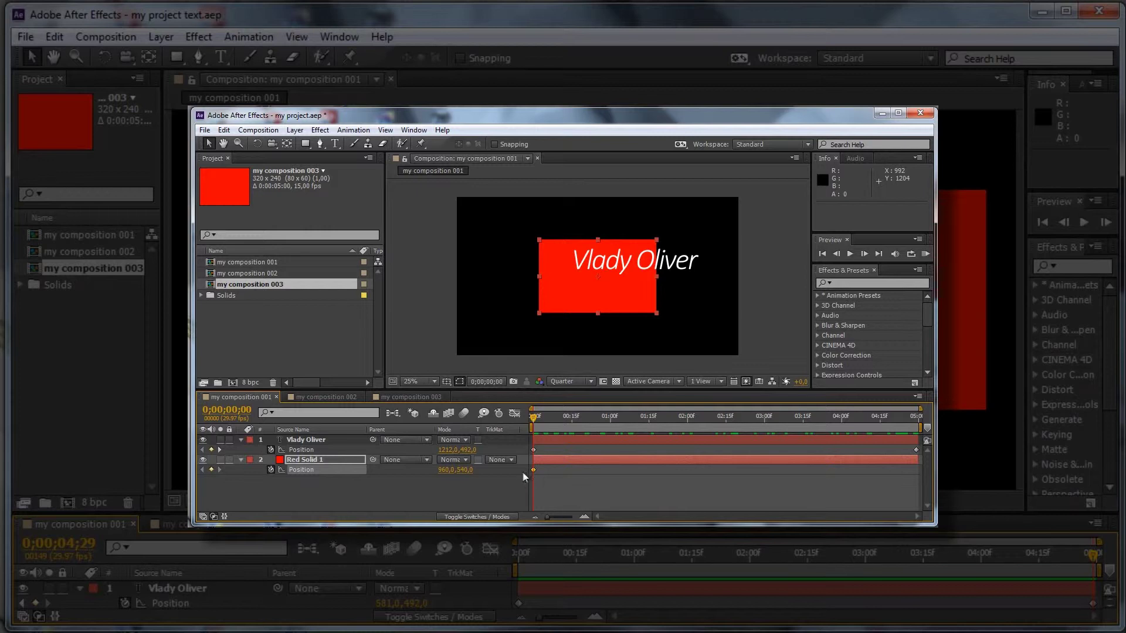
left_click_drag(446, 470, 732, 471)
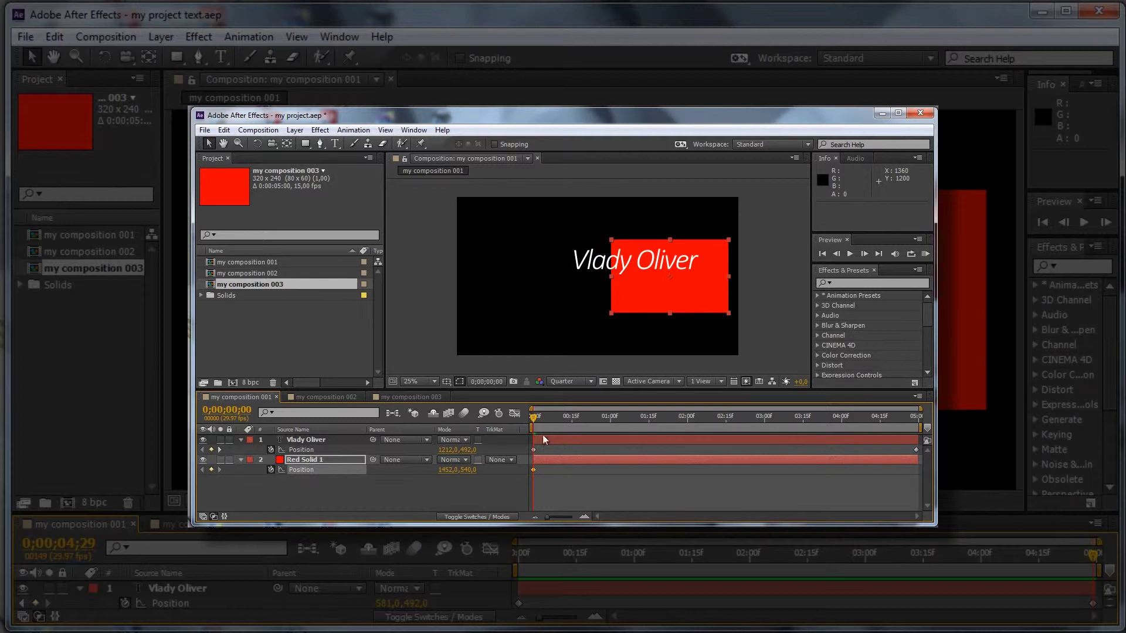
left_click_drag(533, 421, 916, 419)
left_click_drag(446, 469, 282, 494)
left_click_drag(449, 469, 182, 470)
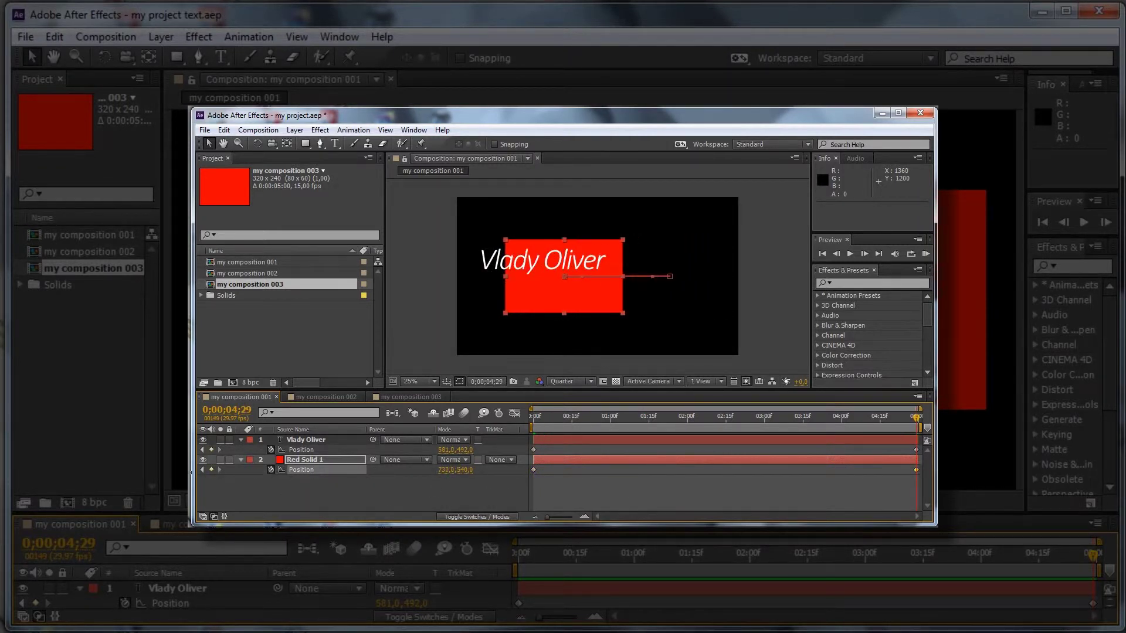
key("KP_0")
Step: Swap the position keyframes so the solid moves right, from 750,540 to 1492,540
left_click_drag(916, 469, 631, 470)
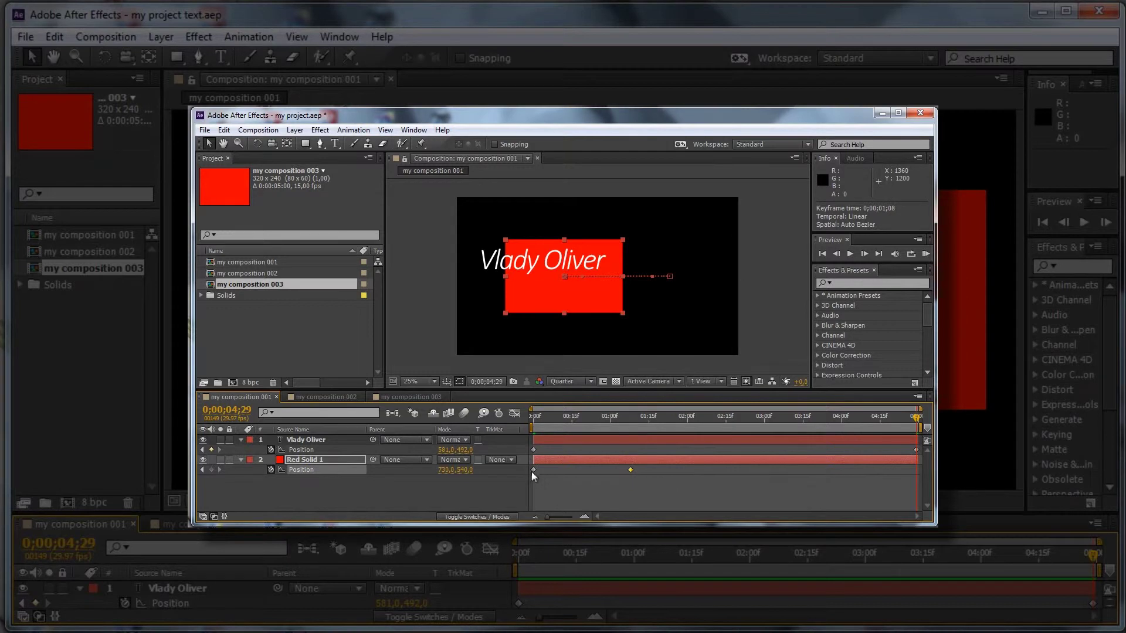
left_click_drag(533, 469, 815, 470)
left_click_drag(919, 486, 914, 486)
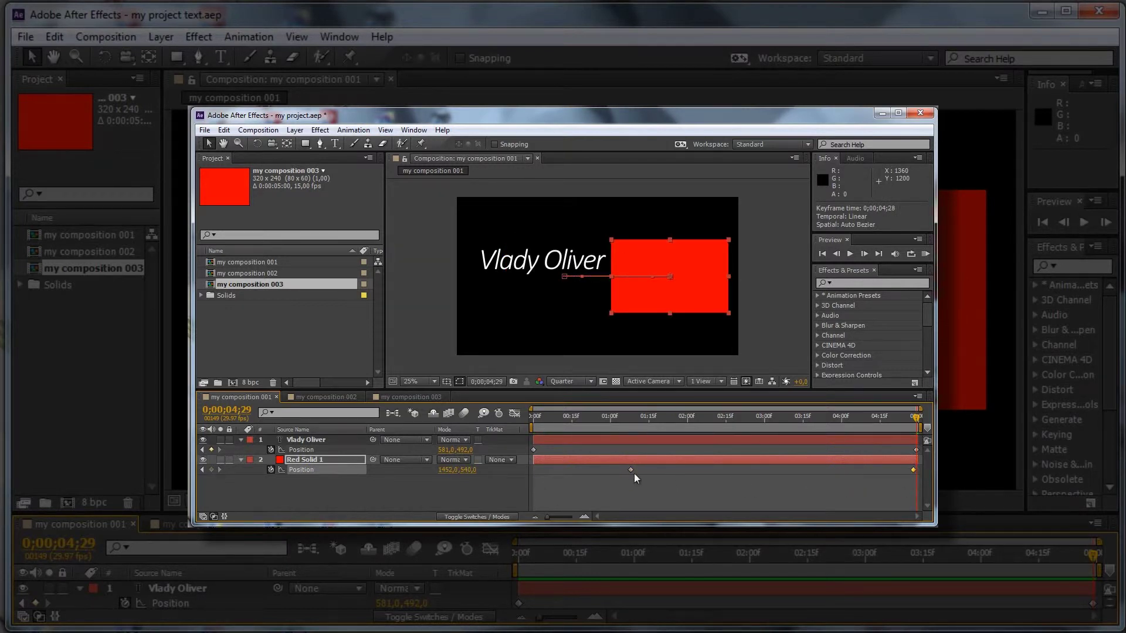
left_click_drag(621, 470, 536, 473)
left_click_drag(914, 424, 661, 470)
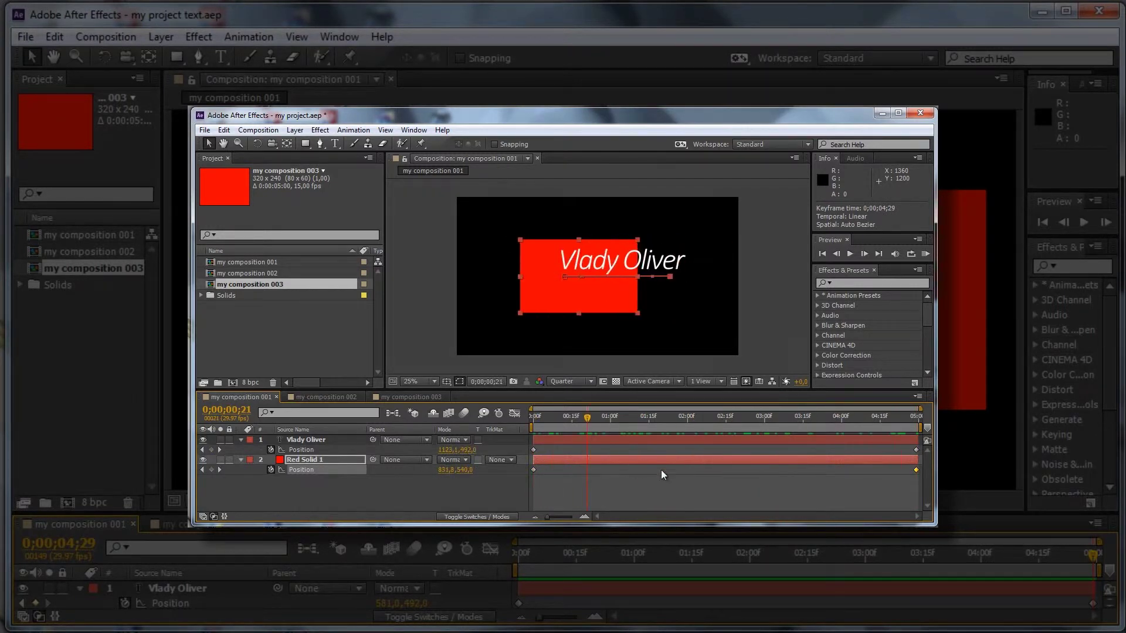
key("Home")
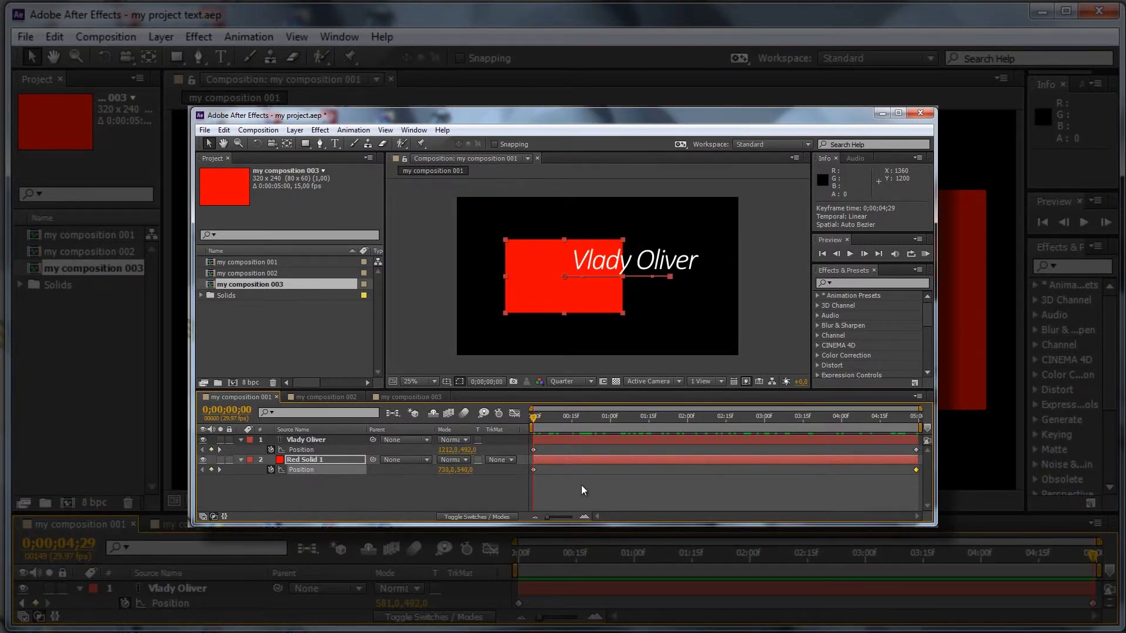
key("r")
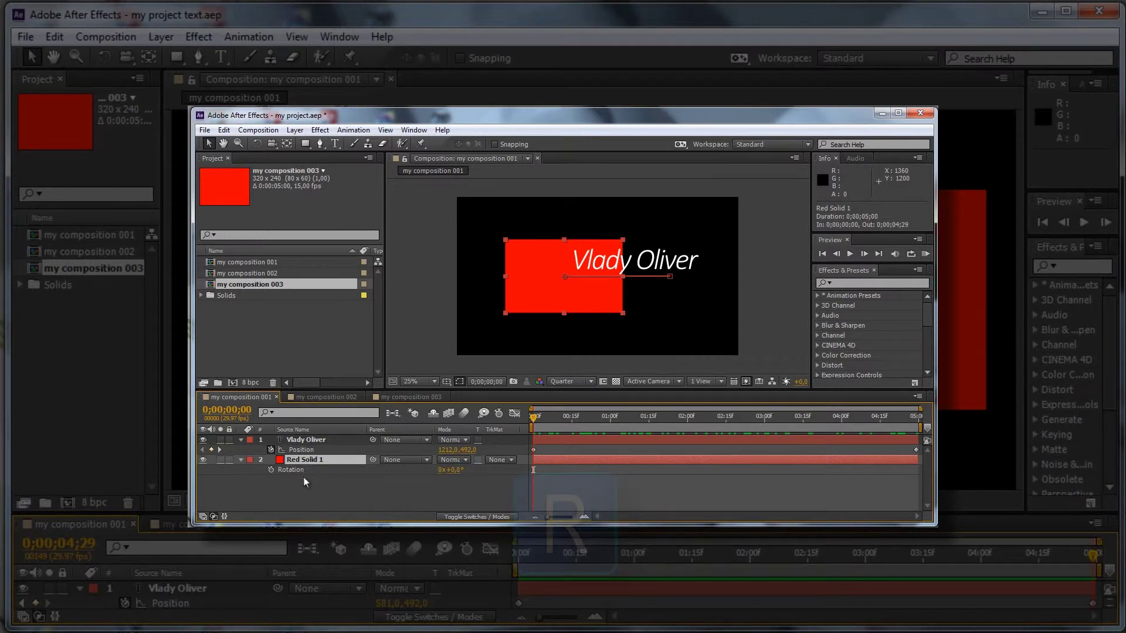
Step: Keyframe Red Solid 1's Rotation from 0° at frame 0 to 180° at the end, then preview
left_click(271, 469)
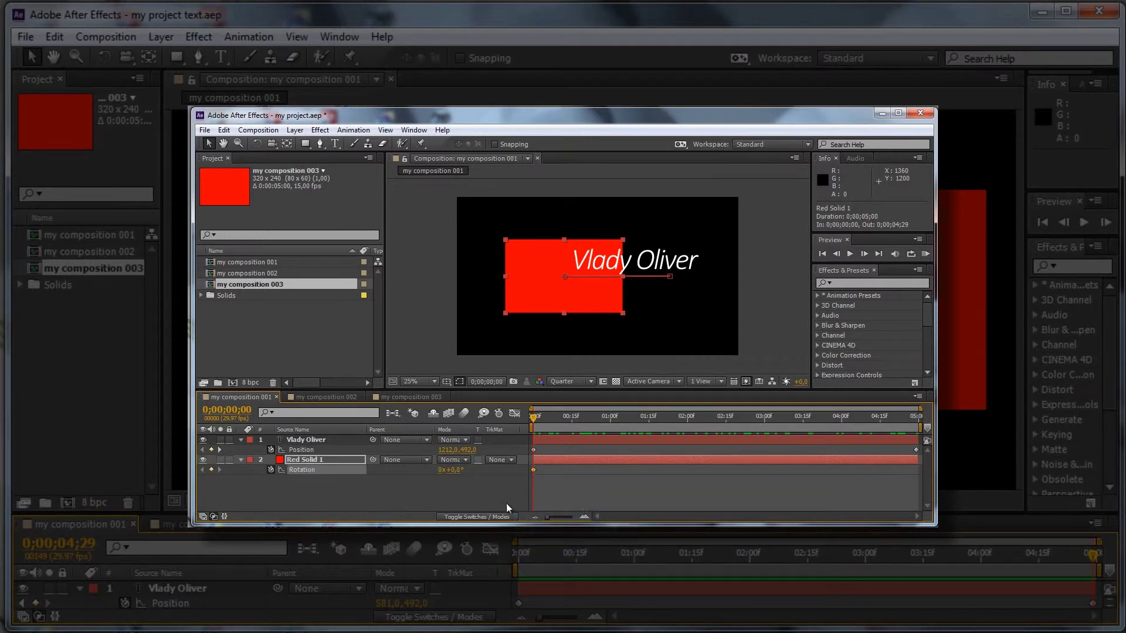
left_click_drag(534, 418, 919, 432)
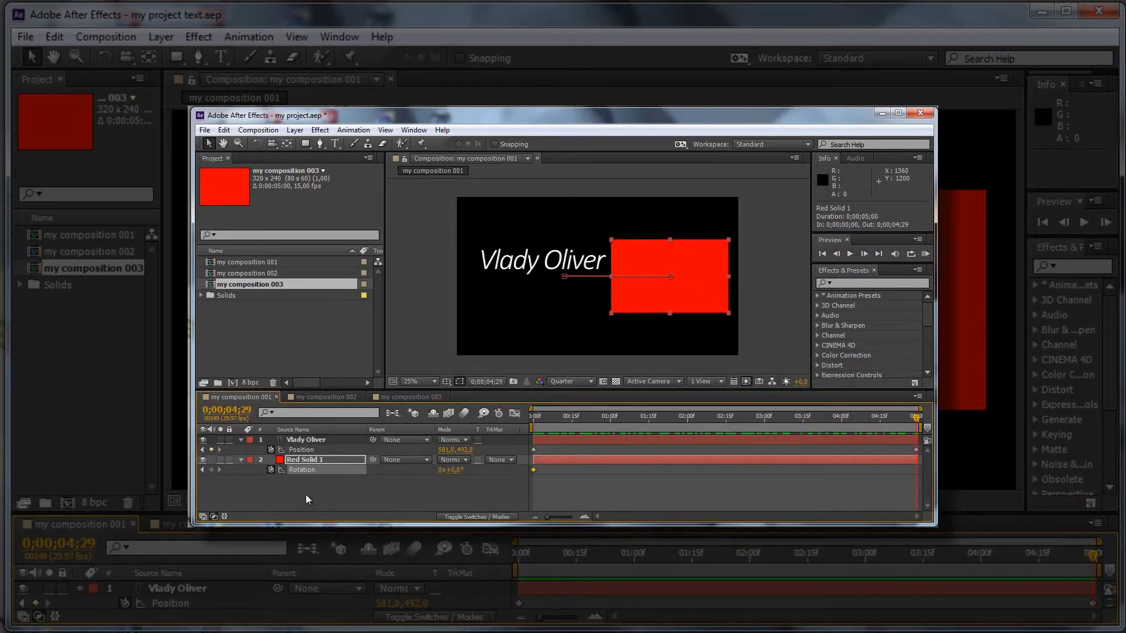
left_click(455, 472)
left_click(610, 508)
left_click_drag(916, 417, 477, 419)
key("space")
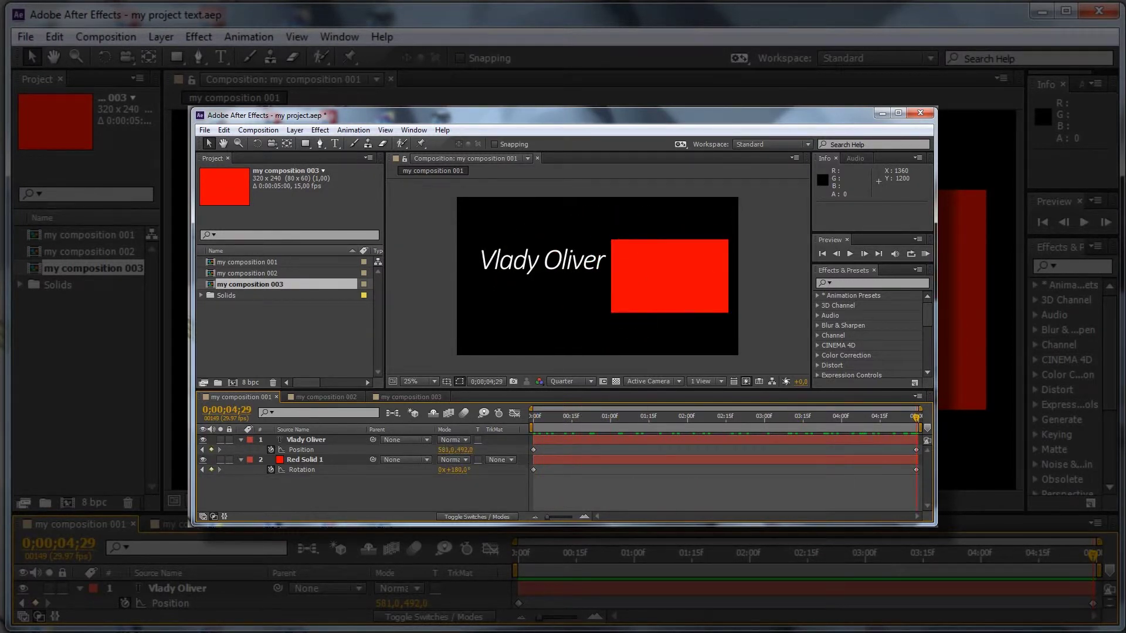
key("space")
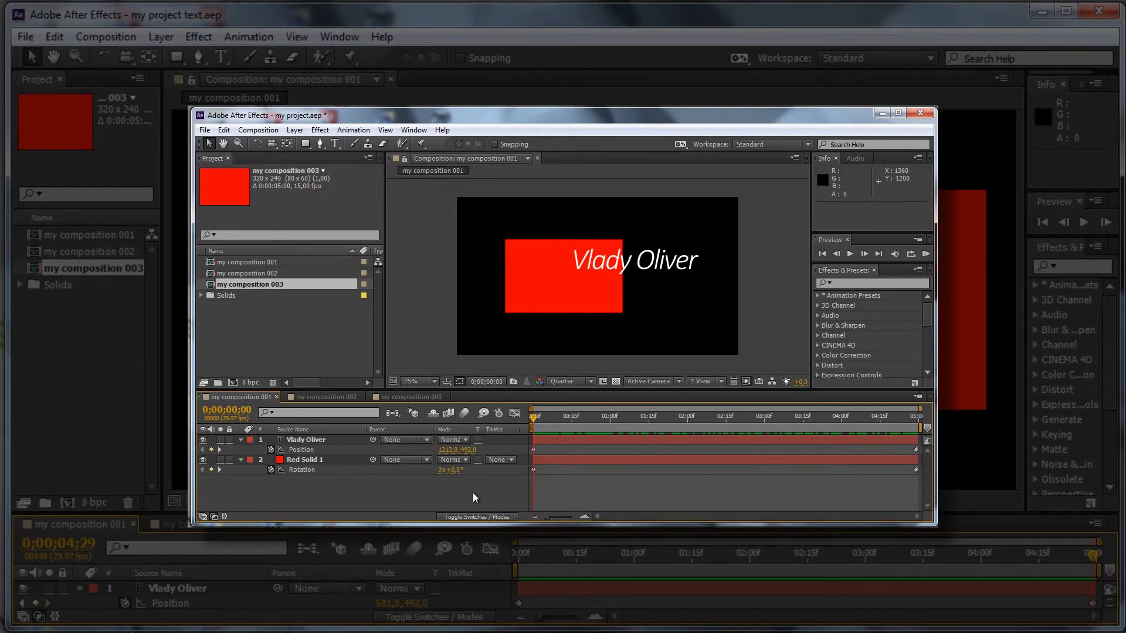